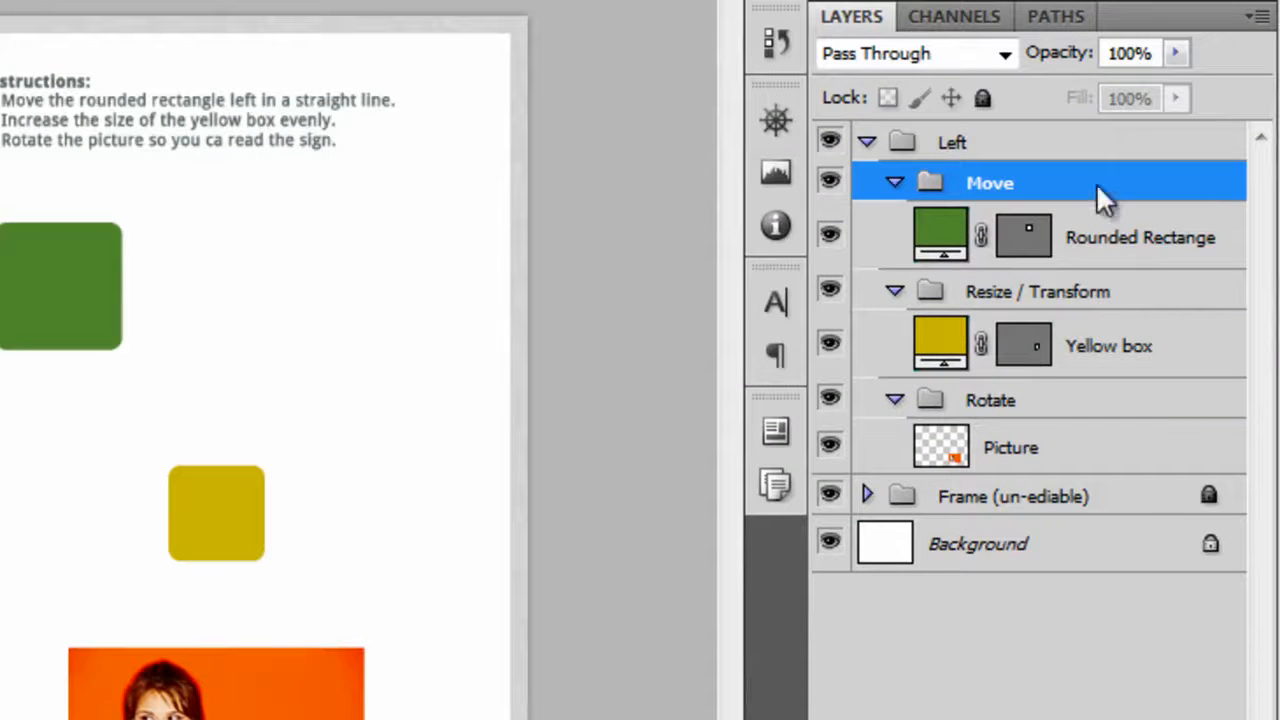
Try moving the green rounded rectangle on the right-hand page horizontally to the right, and undo the move
{"action": "left_click", "coordinate": [1148, 240]}
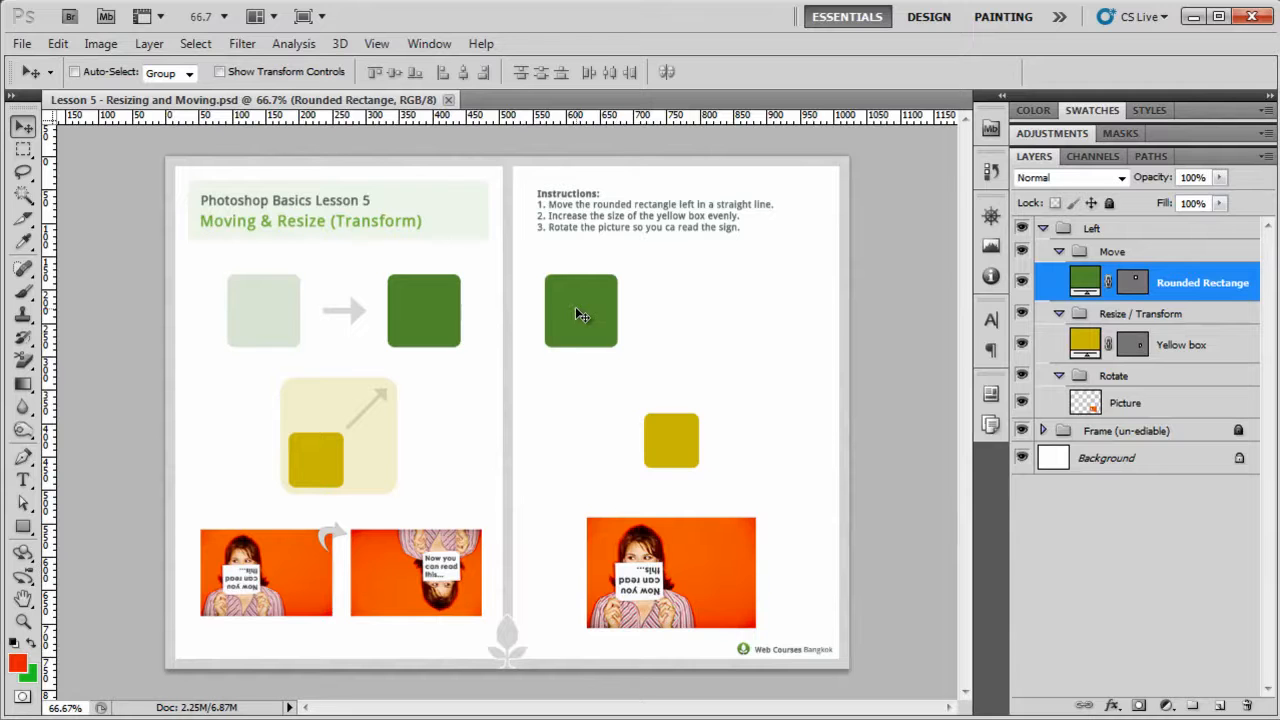
{"action": "left_click_drag", "start_coordinate": [571, 324], "coordinate": [759, 324]}
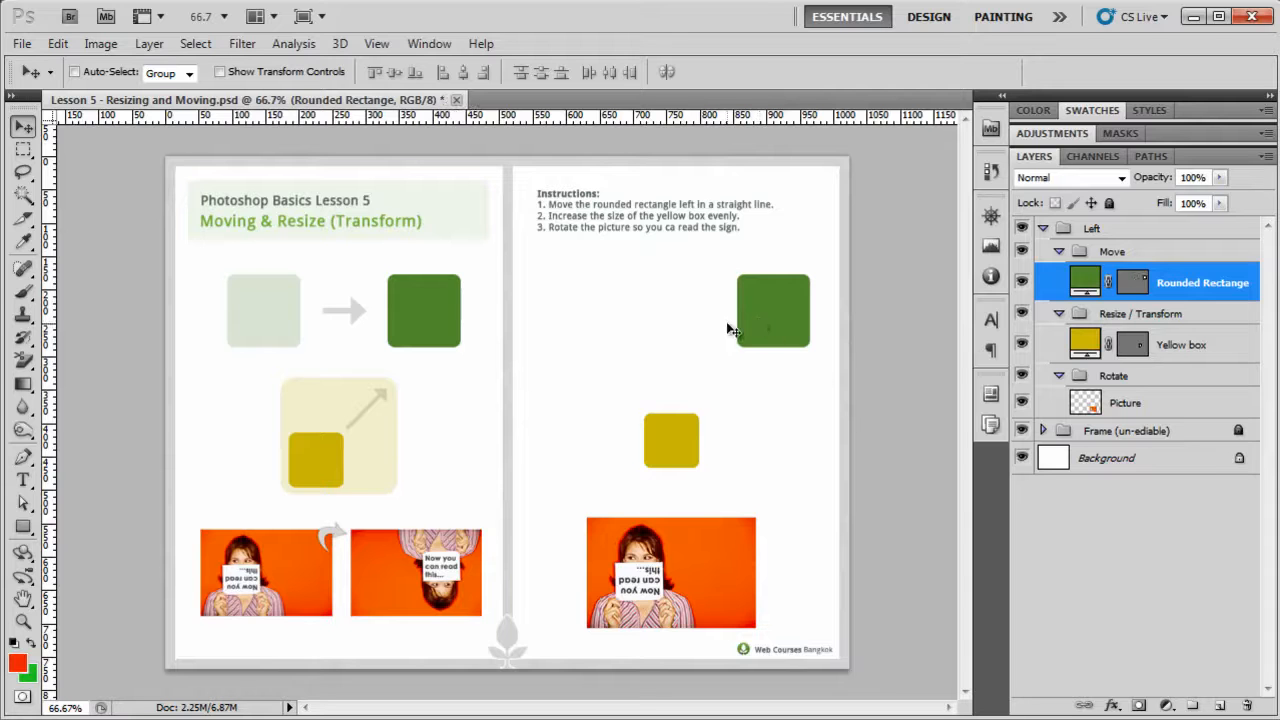
{"action": "left_click", "coordinate": [58, 43]}
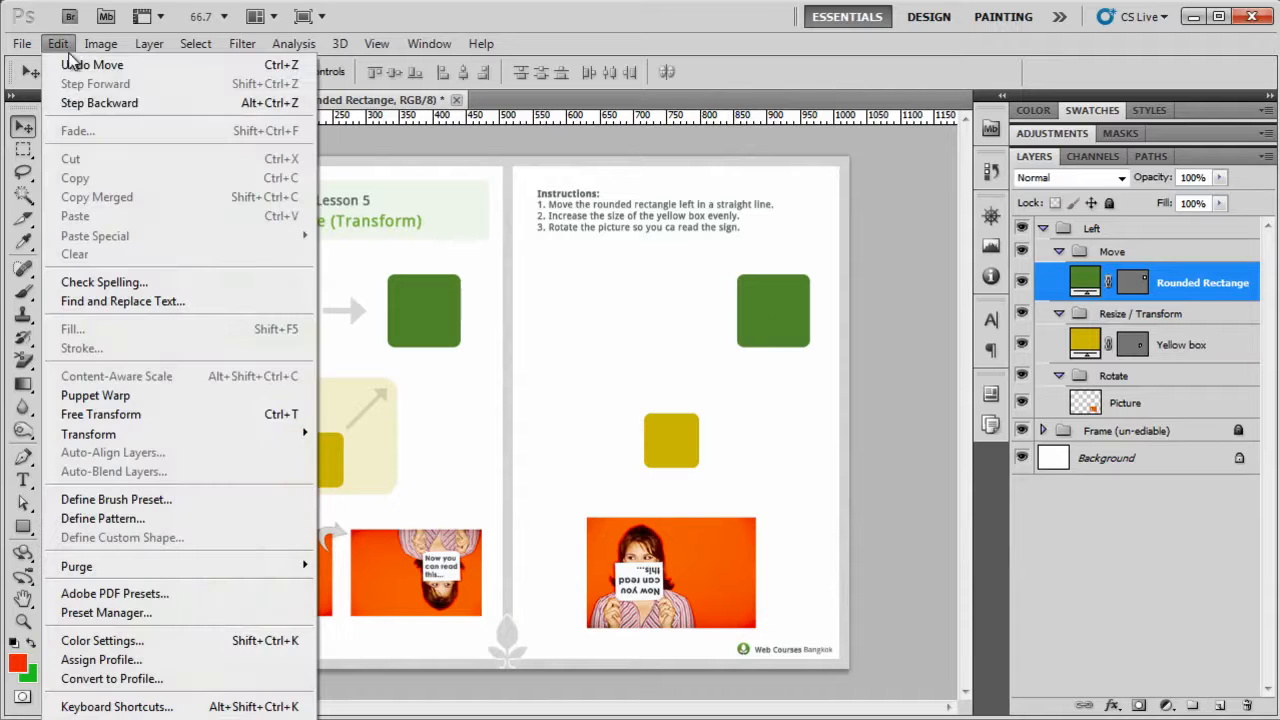
{"action": "left_click", "coordinate": [80, 104]}
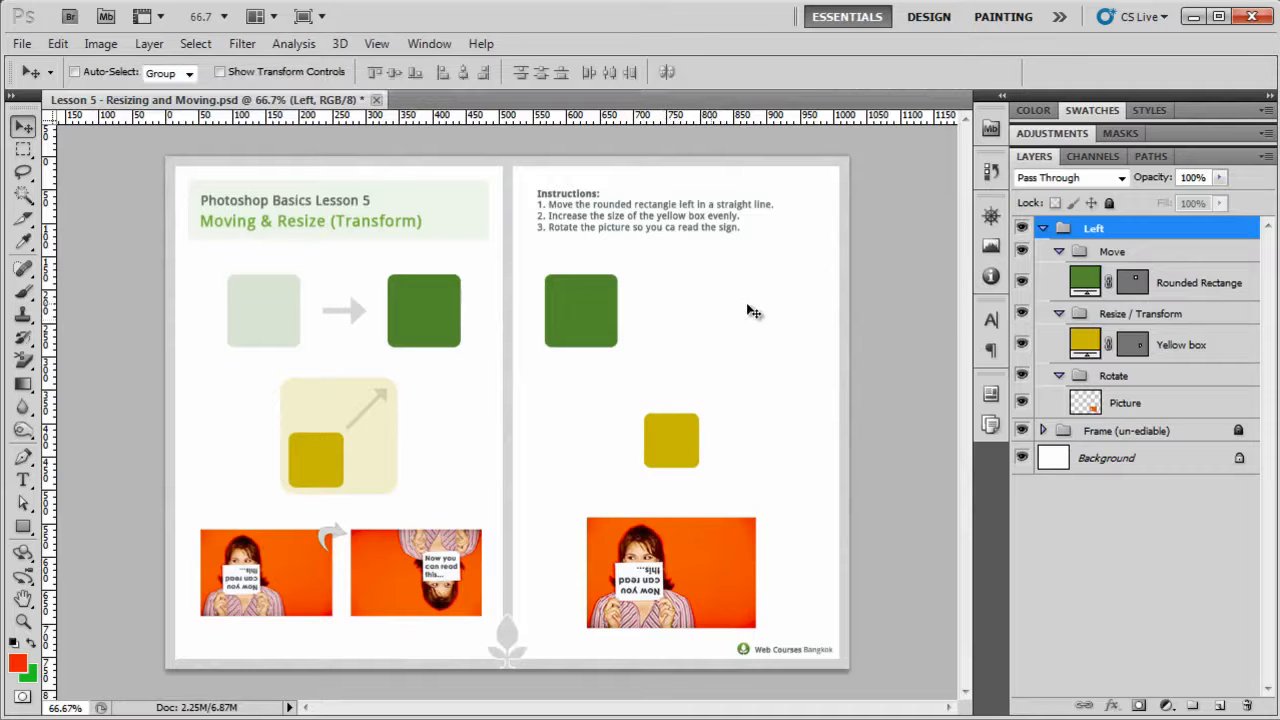
Move the green rounded rectangle on the Rounded Rectange layer right in a straight horizontal line, near the right-hand page's edge
{"action": "left_click", "coordinate": [1178, 293]}
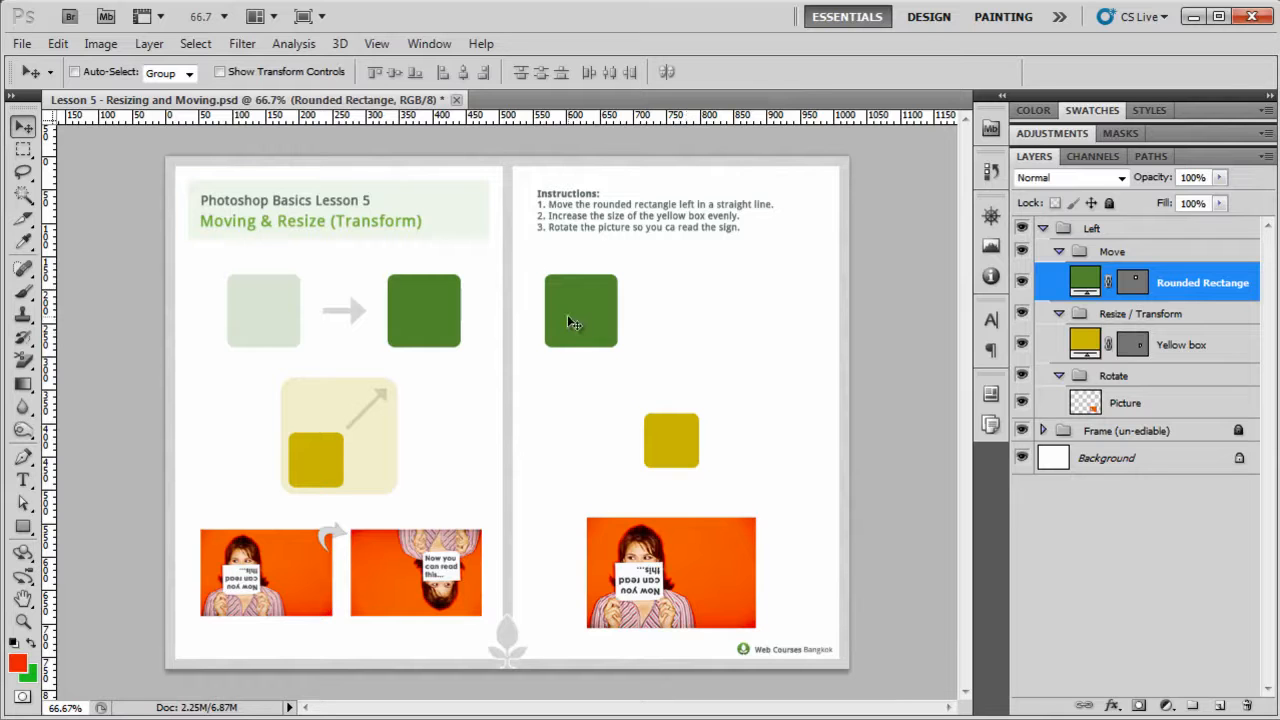
{"action": "mouse_move", "coordinate": [576, 317]}
{"action": "left_mouse_down"}
{"action": "mouse_move", "coordinate": [753, 319]}
{"action": "mouse_move", "coordinate": [542, 317]}
{"action": "mouse_move", "coordinate": [523, 541]}
{"action": "mouse_move", "coordinate": [562, 344]}
{"action": "mouse_move", "coordinate": [607, 308]}
{"action": "mouse_move", "coordinate": [641, 237]}
{"action": "mouse_move", "coordinate": [677, 203]}
{"action": "mouse_move", "coordinate": [648, 278]}
{"action": "mouse_move", "coordinate": [563, 316]}
{"action": "left_mouse_up"}
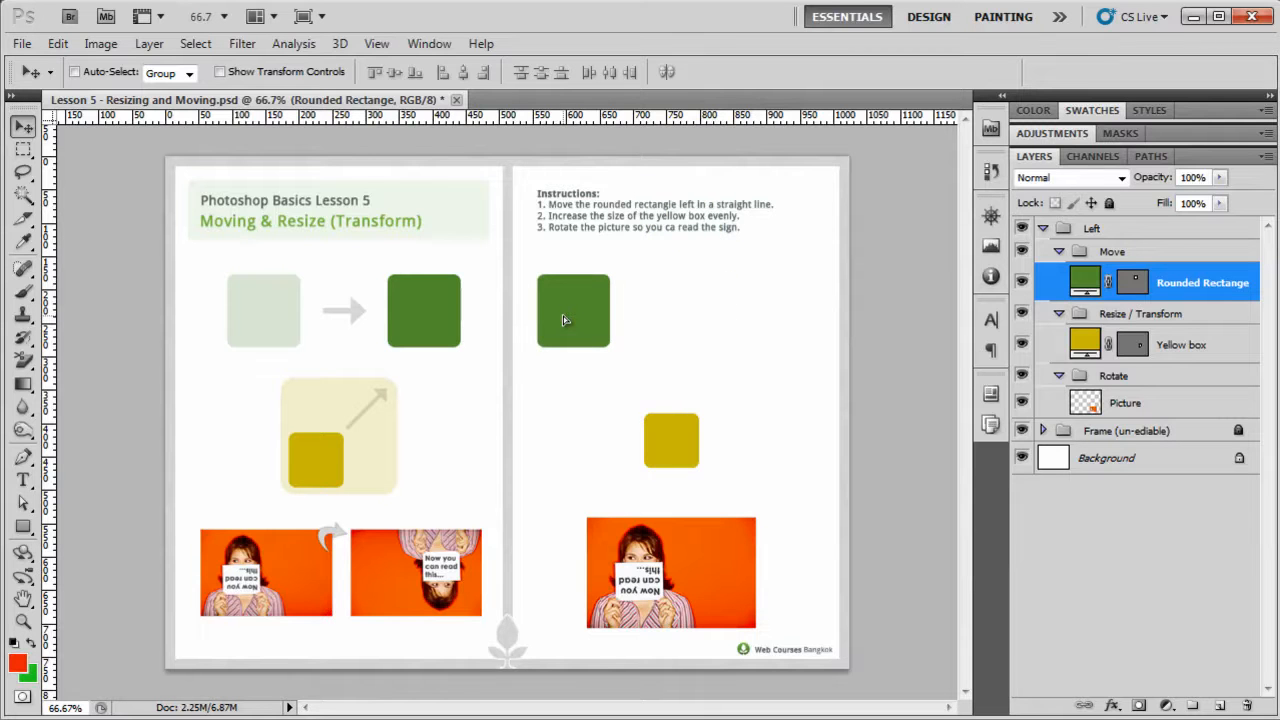
{"action": "left_click_drag", "start_coordinate": [563, 316], "coordinate": [743, 321]}
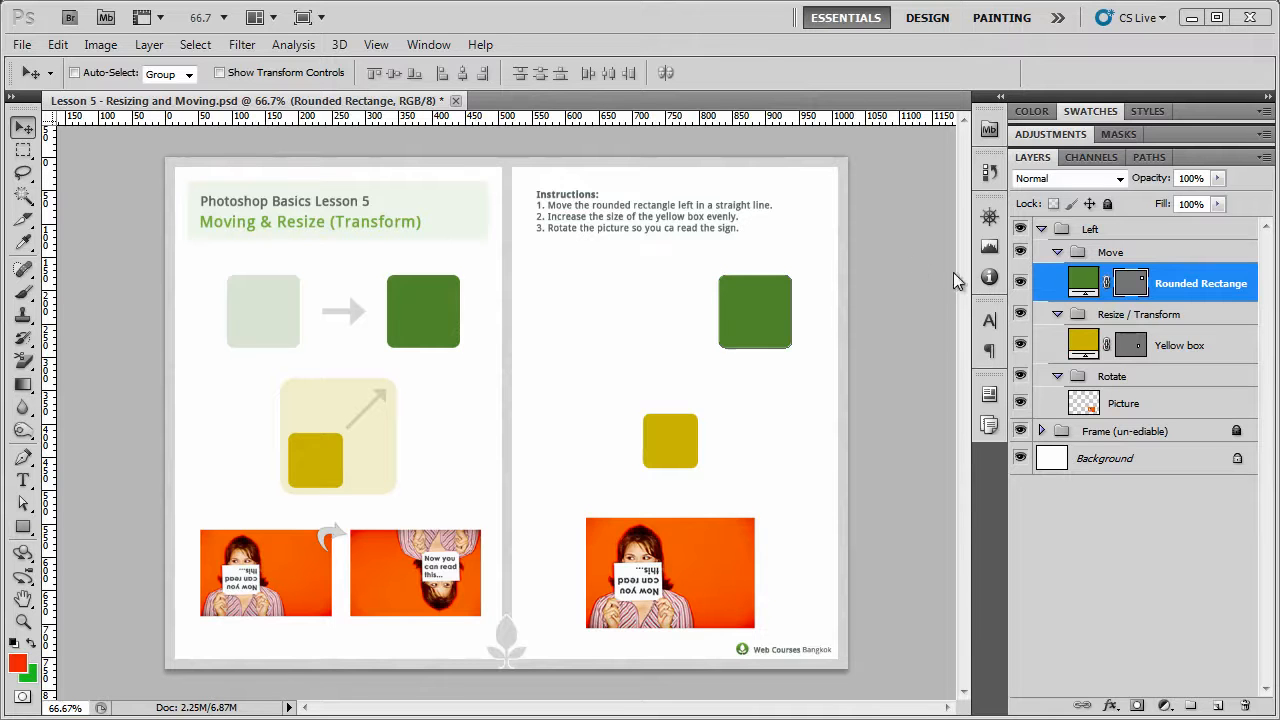
Free-transform the Yellow box layer, trying a width stretch before enlarging the box evenly from its upper-right corner, and apply the transform
{"action": "left_click", "coordinate": [1171, 348]}
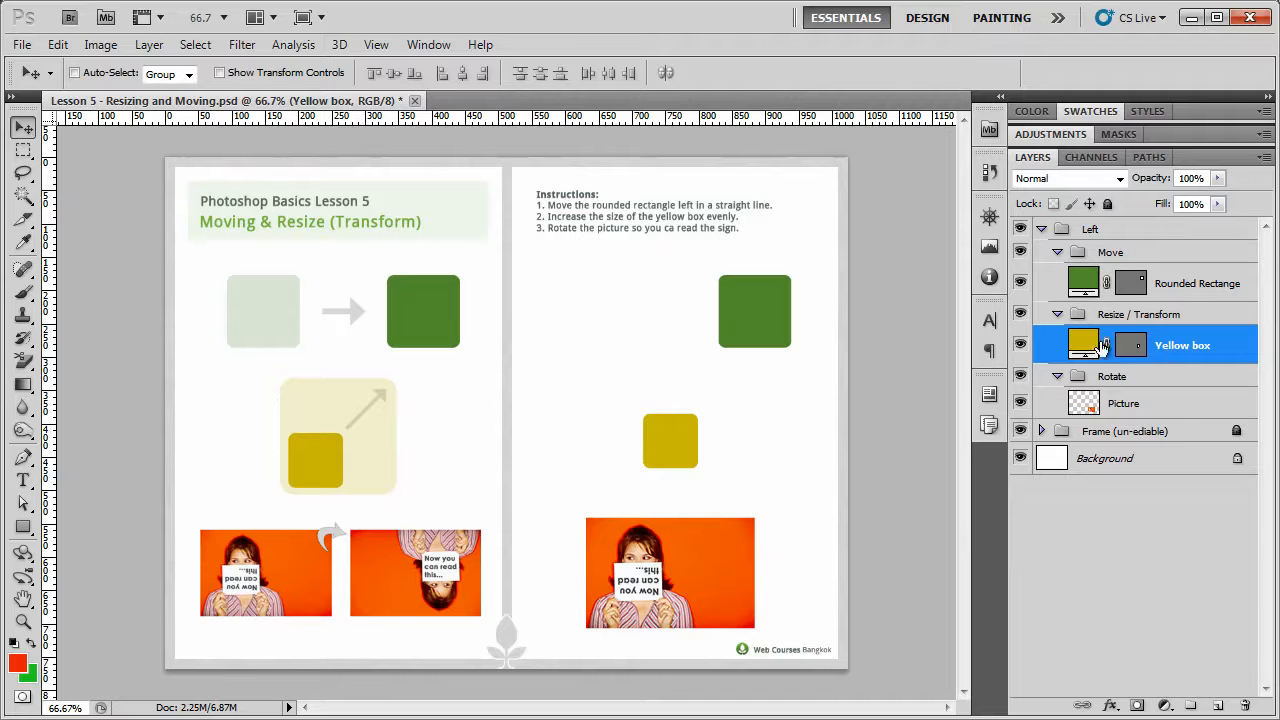
{"action": "left_click", "coordinate": [58, 45]}
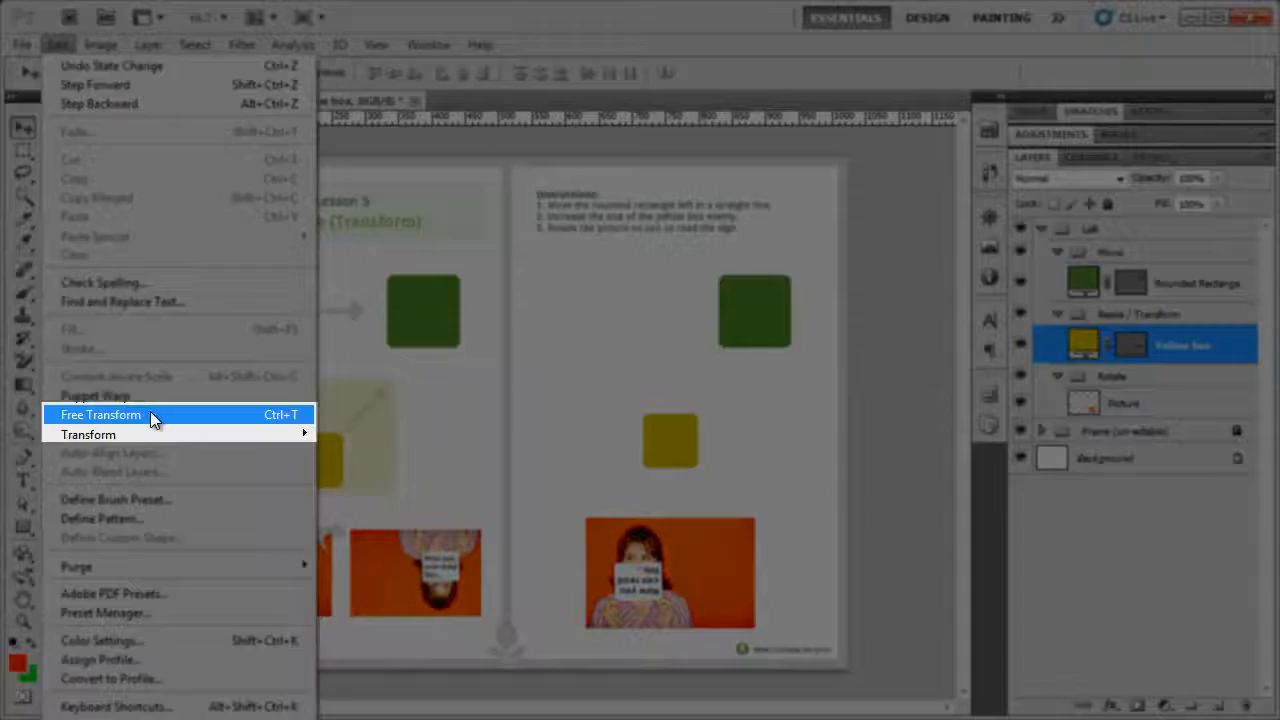
{"action": "left_click", "coordinate": [150, 414]}
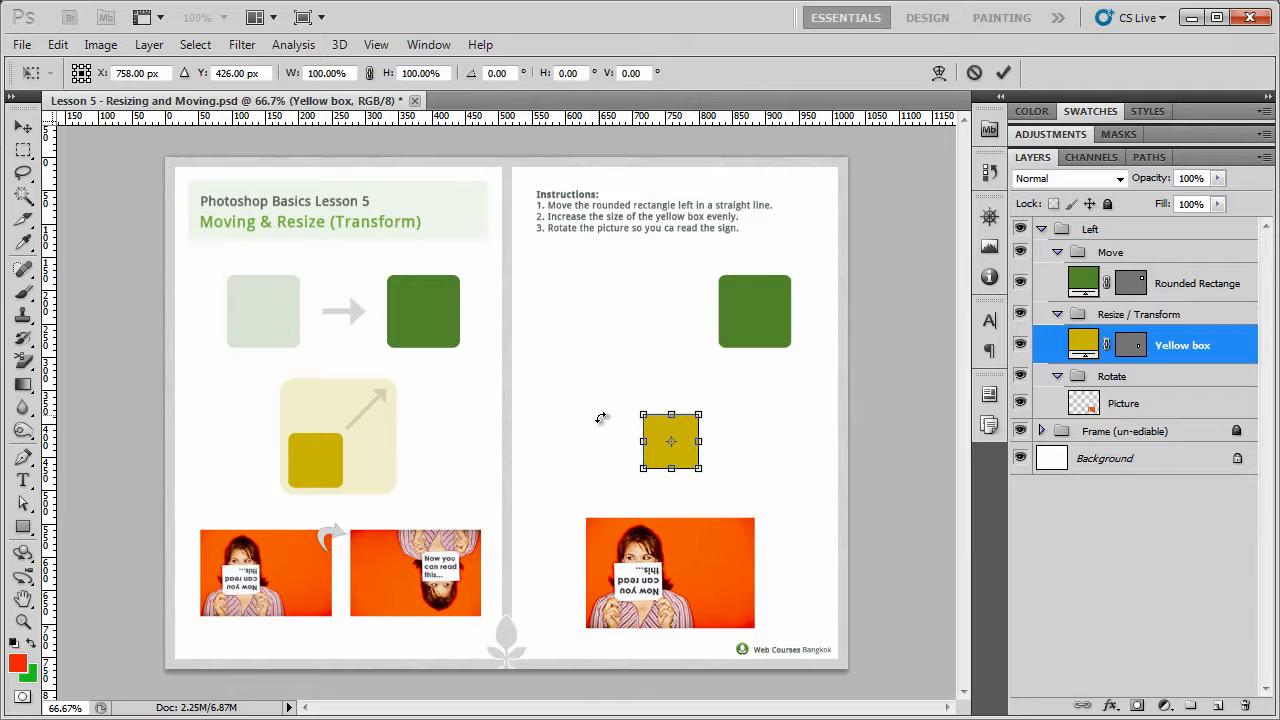
{"action": "left_click_drag", "start_coordinate": [643, 441], "coordinate": [586, 441]}
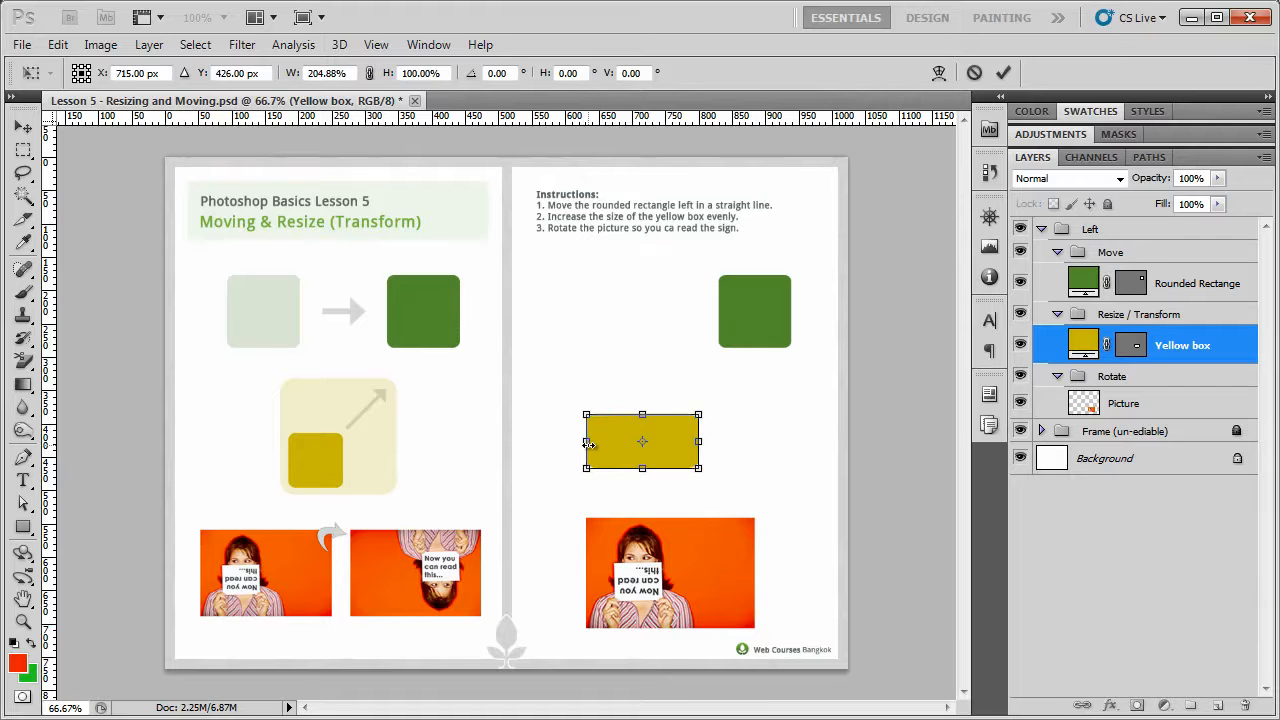
{"action": "left_click_drag", "start_coordinate": [588, 441], "coordinate": [644, 442]}
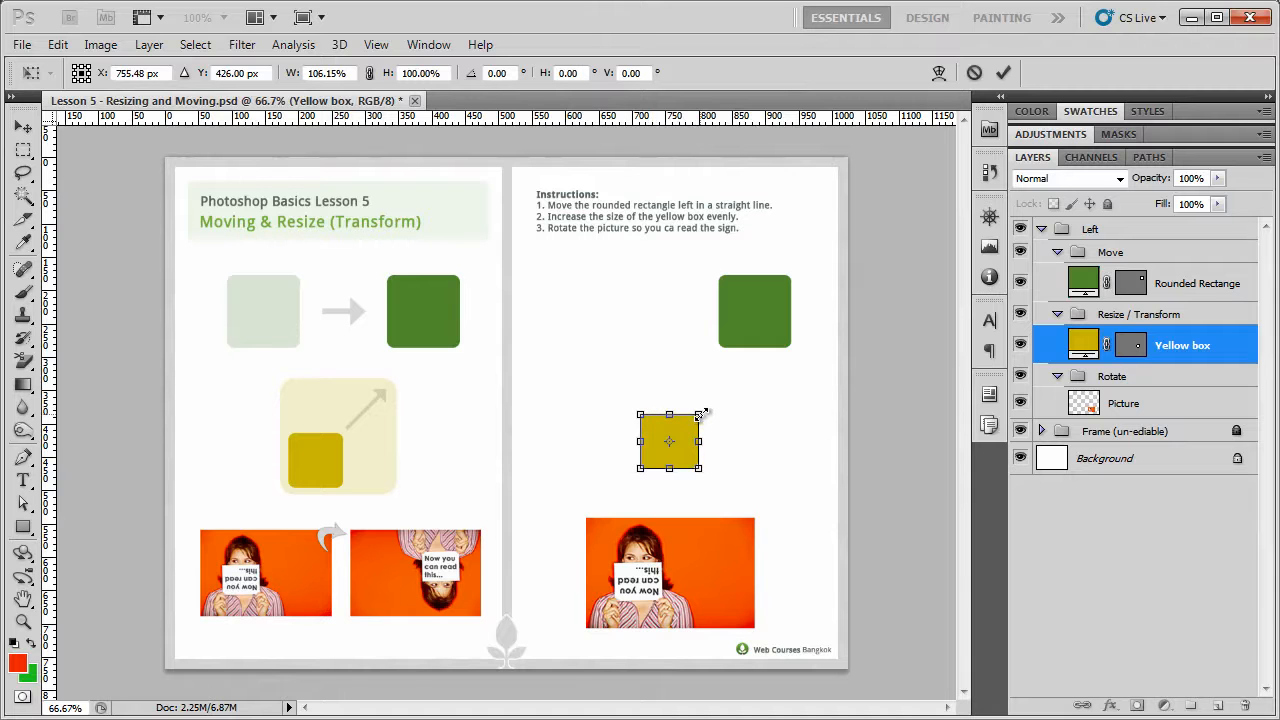
{"action": "left_click_drag", "start_coordinate": [700, 411], "coordinate": [748, 366]}
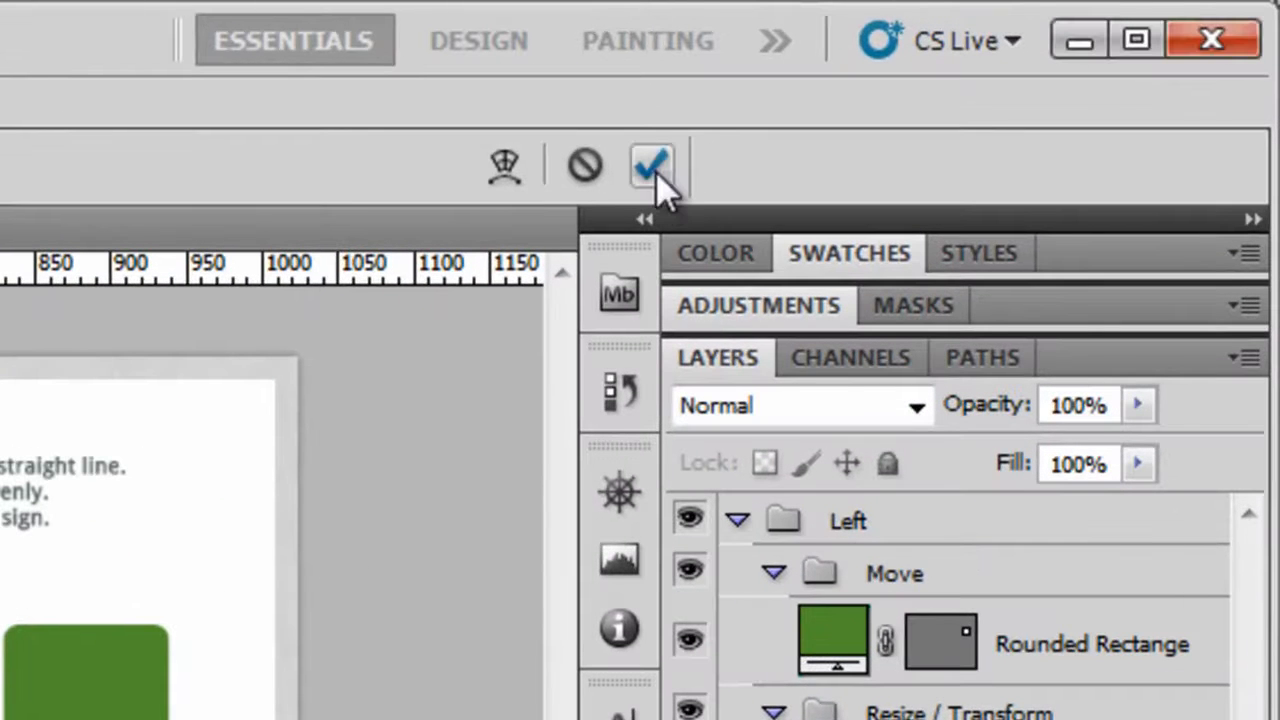
{"action": "left_click", "coordinate": [656, 168]}
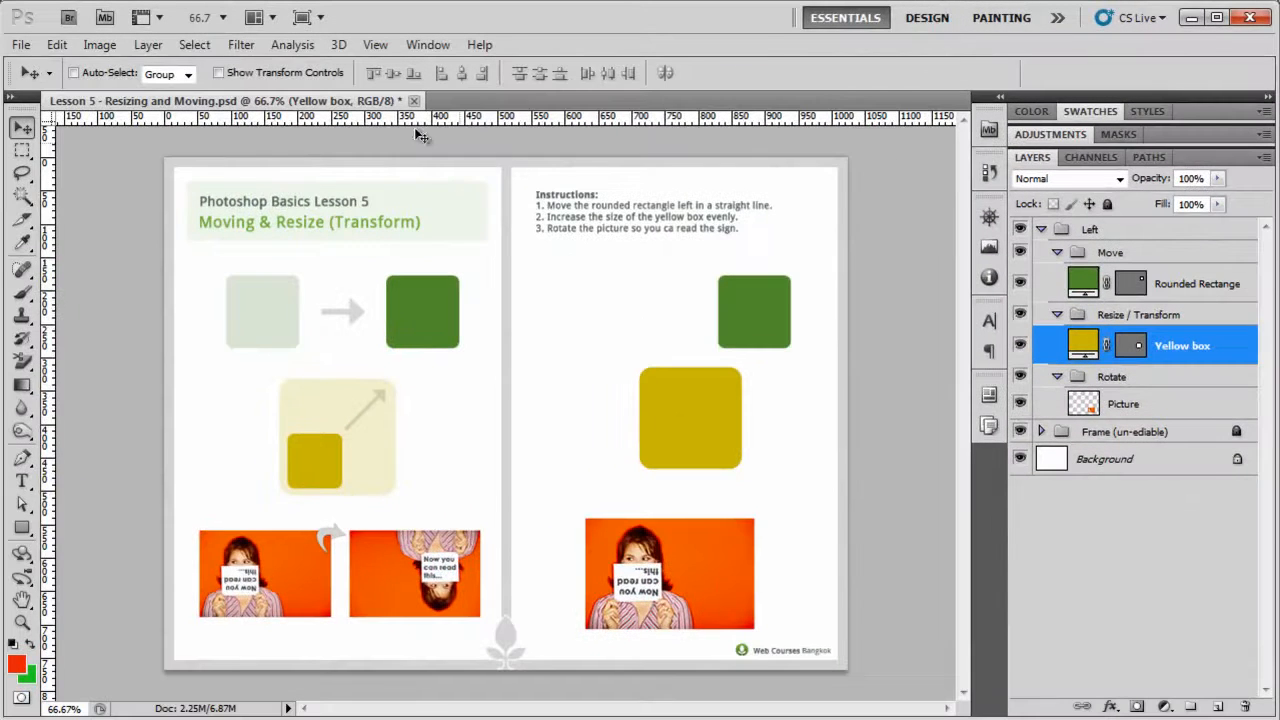
{"action": "left_click", "coordinate": [57, 45]}
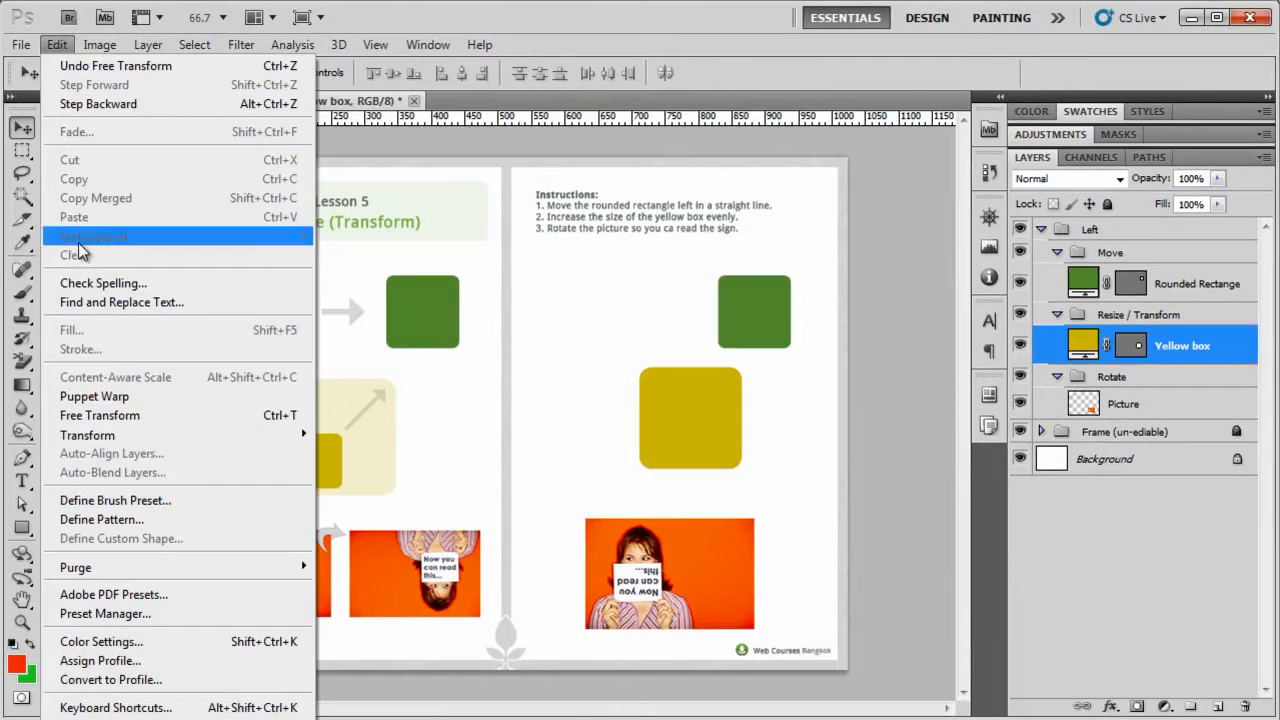
{"action": "left_click", "coordinate": [137, 414]}
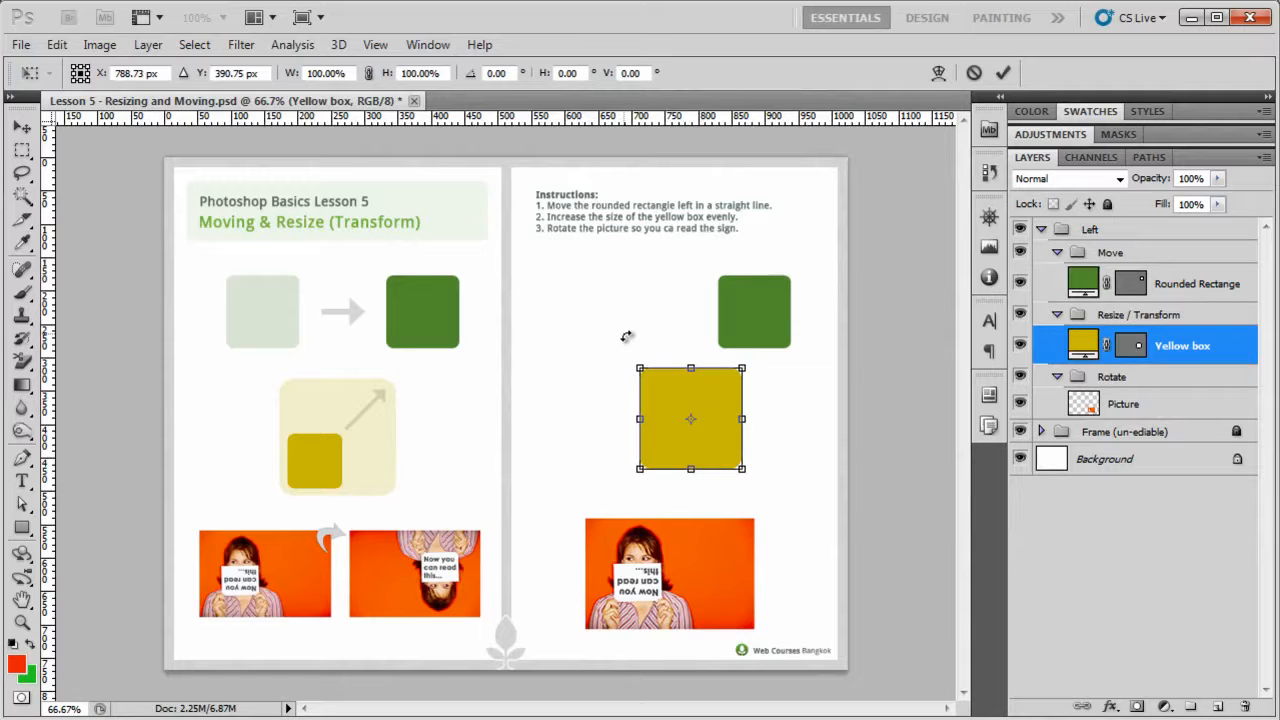
{"action": "key", "text": "ctrl+Return"}
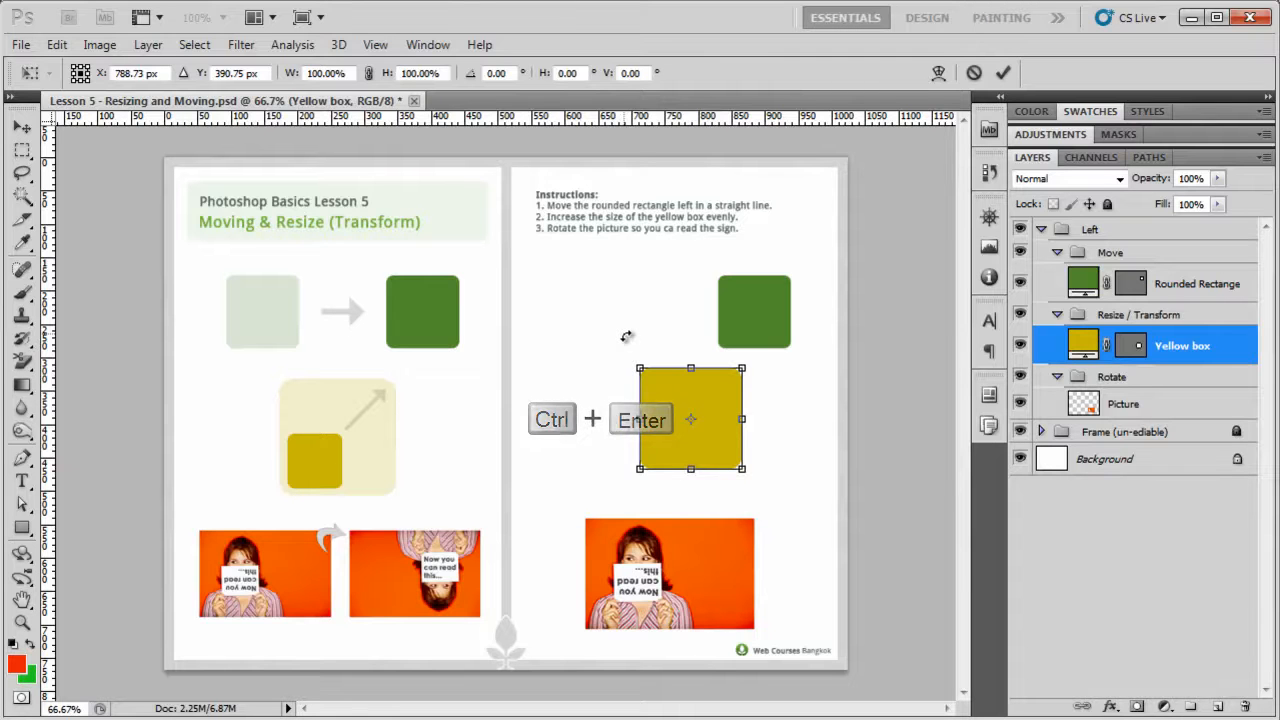
{"action": "key", "text": "ctrl+Return"}
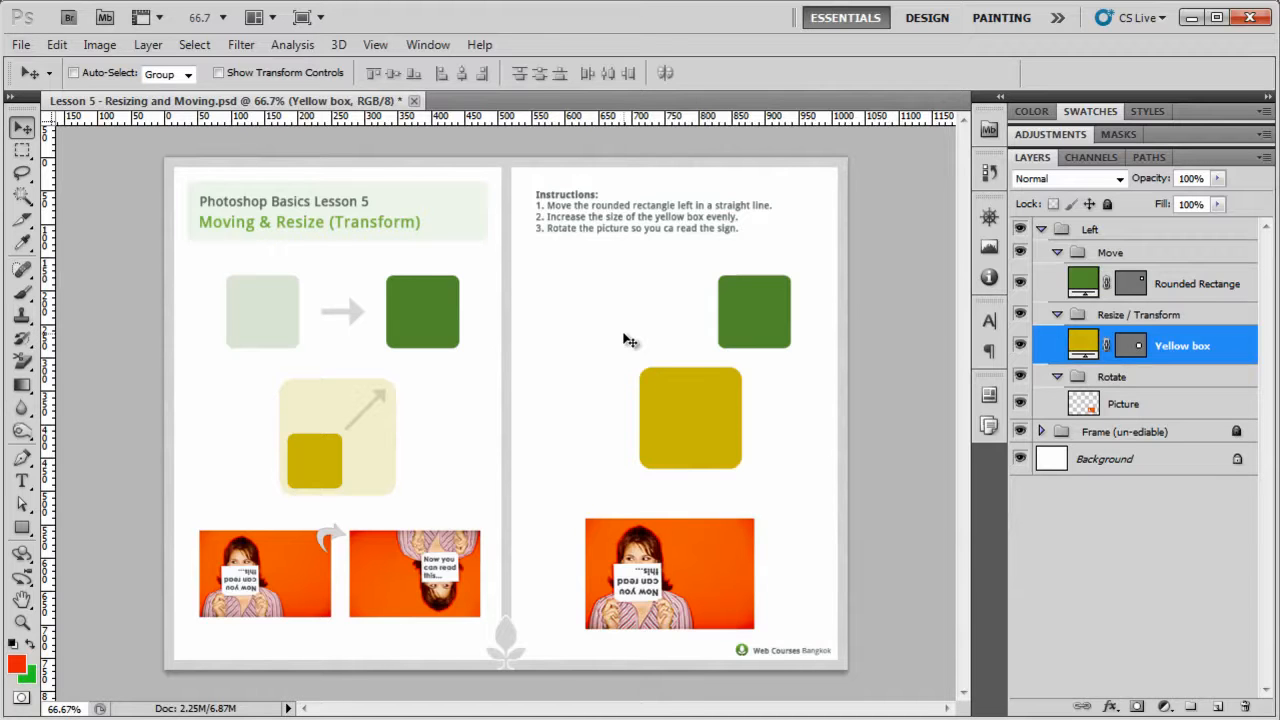
Enlarge the Yellow box layer evenly again with Free Transform, extending it outward from its lower-left corner
{"action": "left_click", "coordinate": [57, 45]}
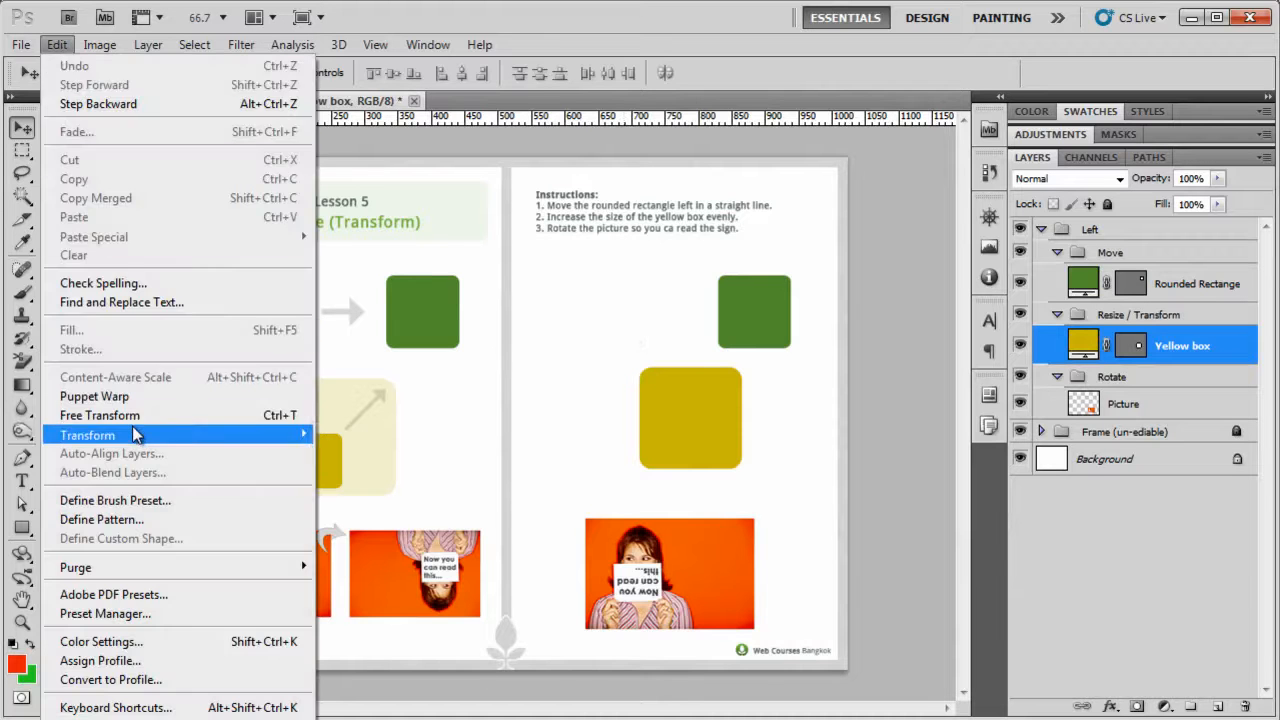
{"action": "left_click", "coordinate": [100, 415]}
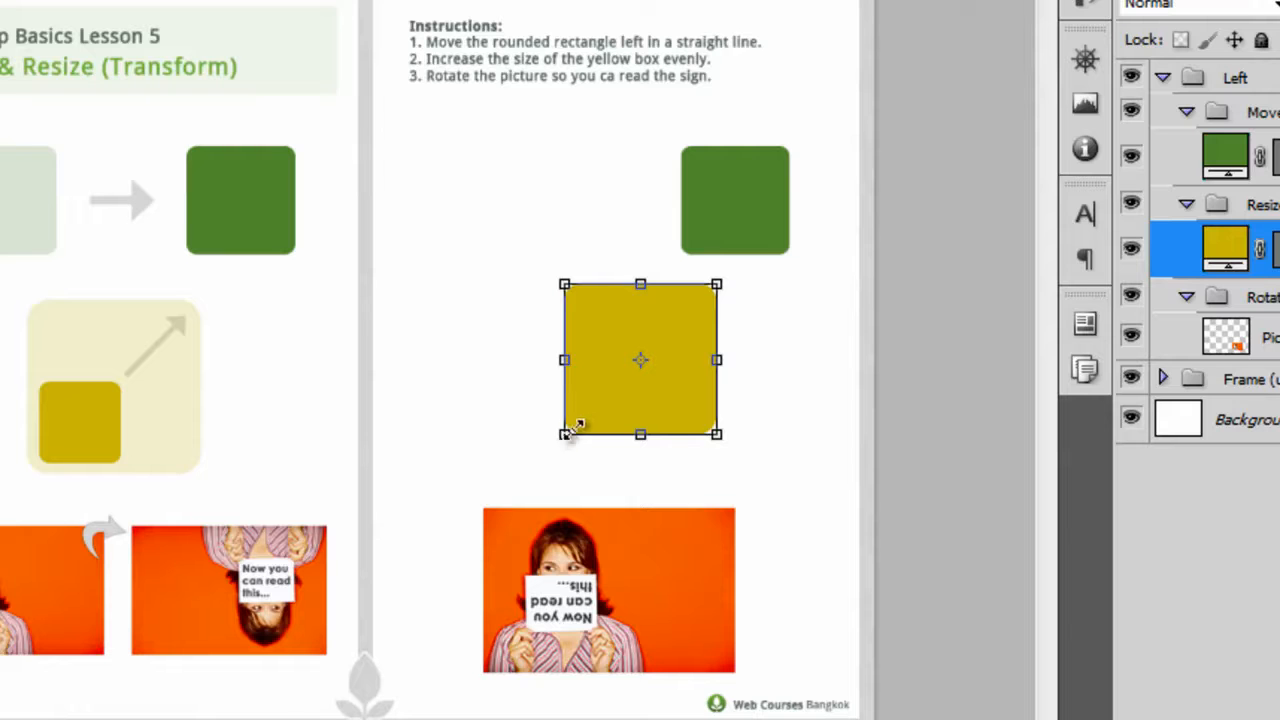
{"action": "left_click_drag", "start_coordinate": [568, 430], "coordinate": [628, 392]}
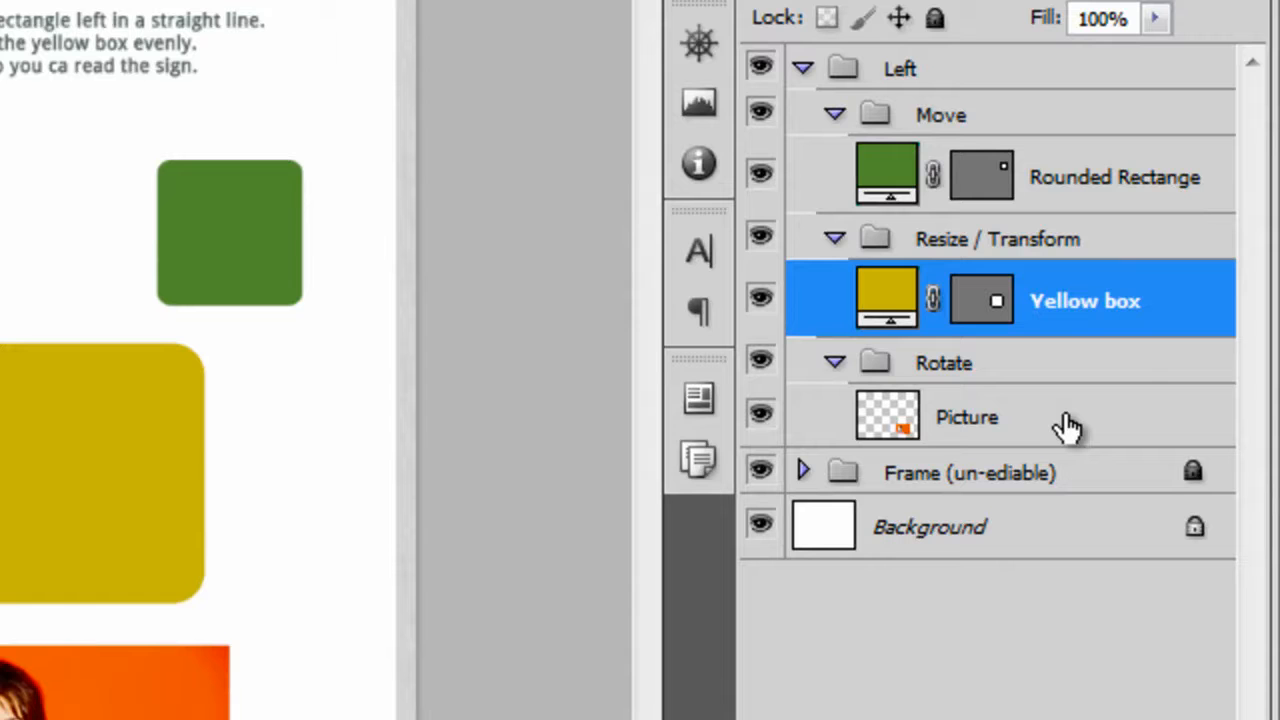
Try rotating the Picture layer freely about 27 degrees clockwise with Free Transform, and undo the rotation
{"action": "left_click", "coordinate": [1066, 427]}
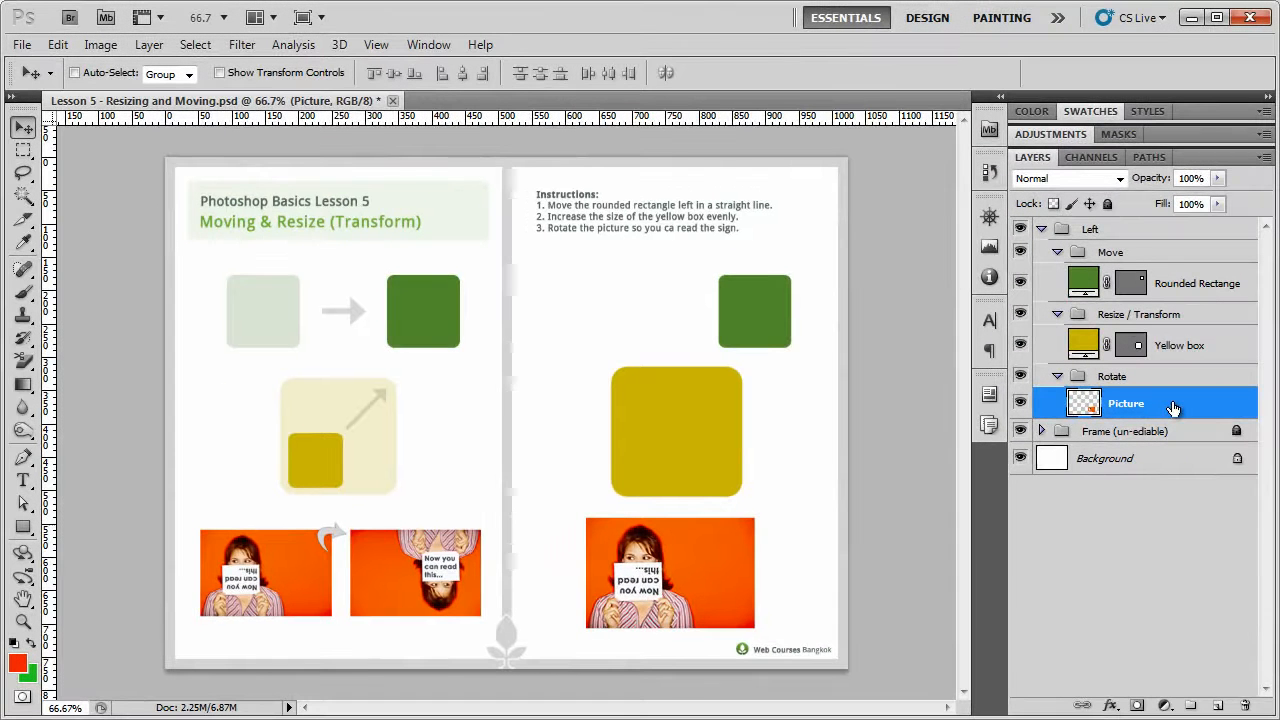
{"action": "key", "text": "ctrl+t"}
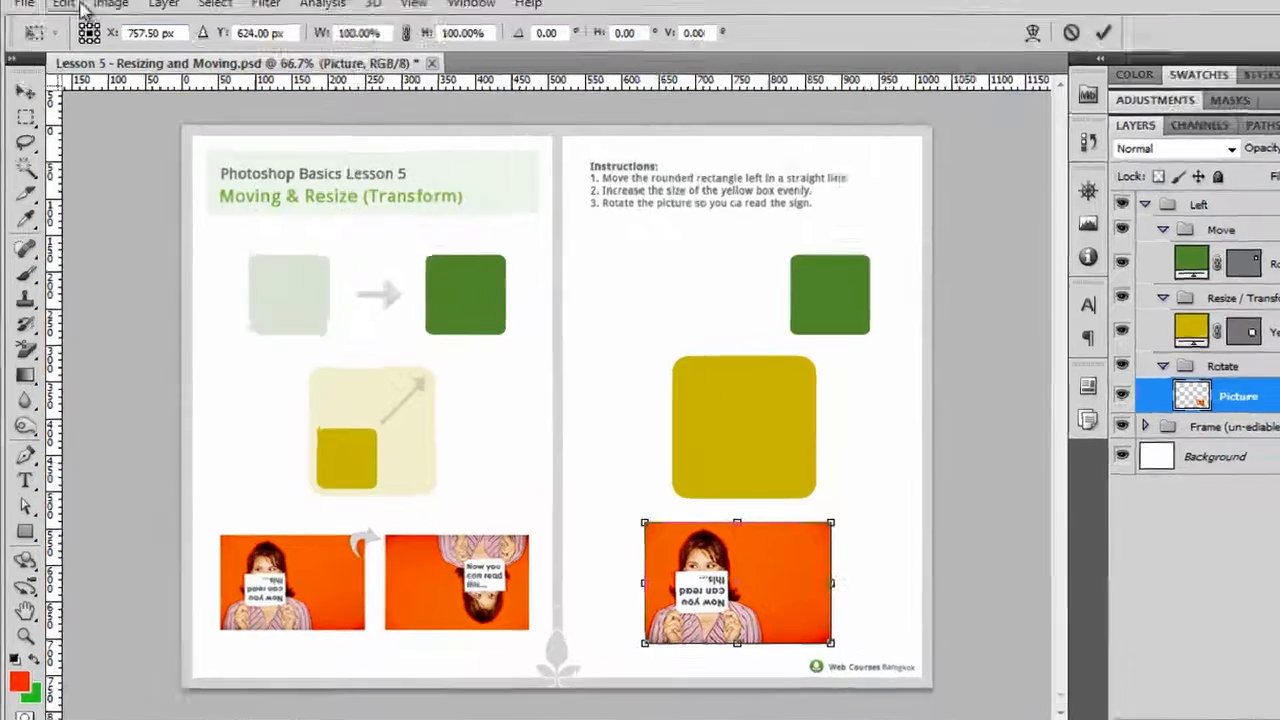
{"action": "left_click", "coordinate": [68, 5]}
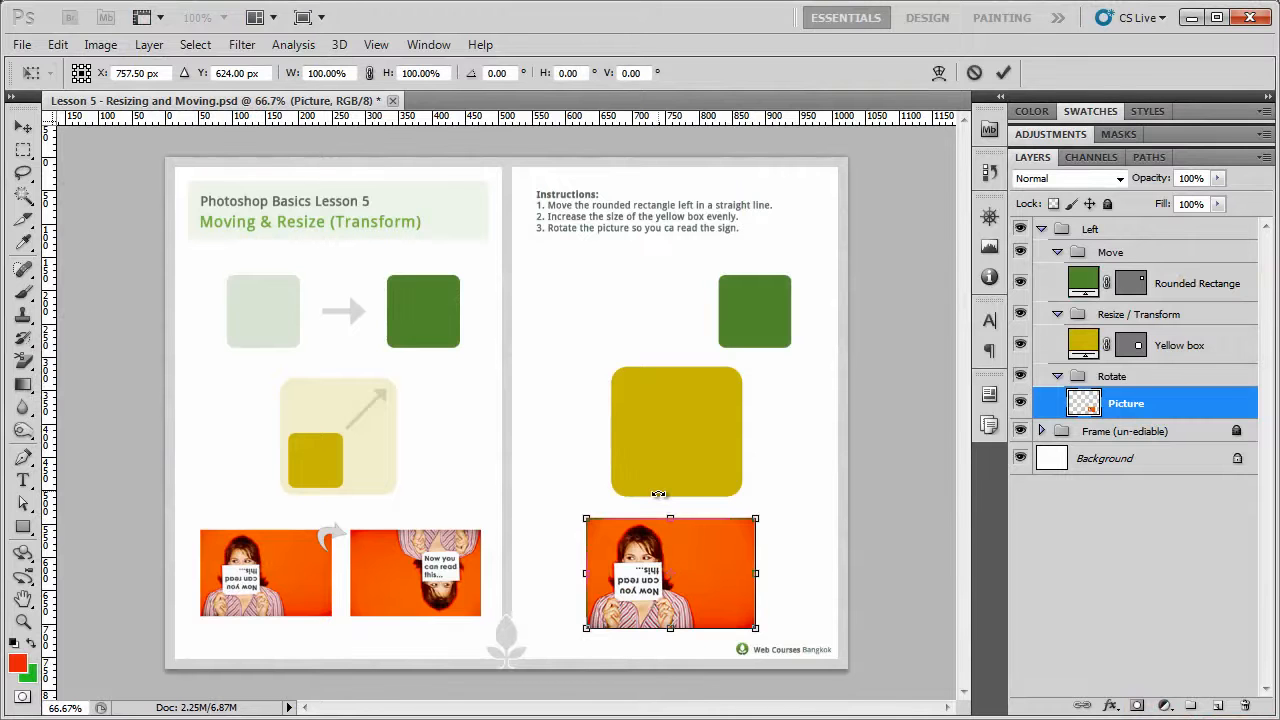
{"action": "left_click_drag", "start_coordinate": [657, 494], "coordinate": [712, 450]}
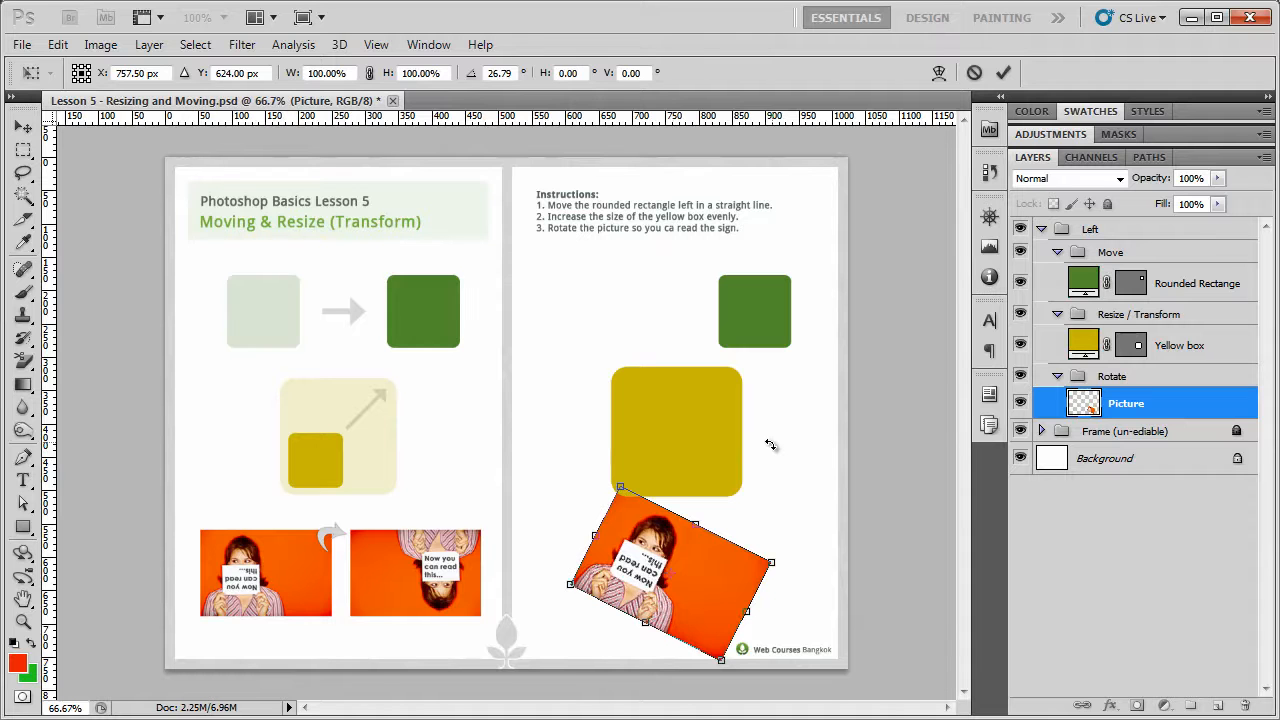
{"action": "key", "text": "Return"}
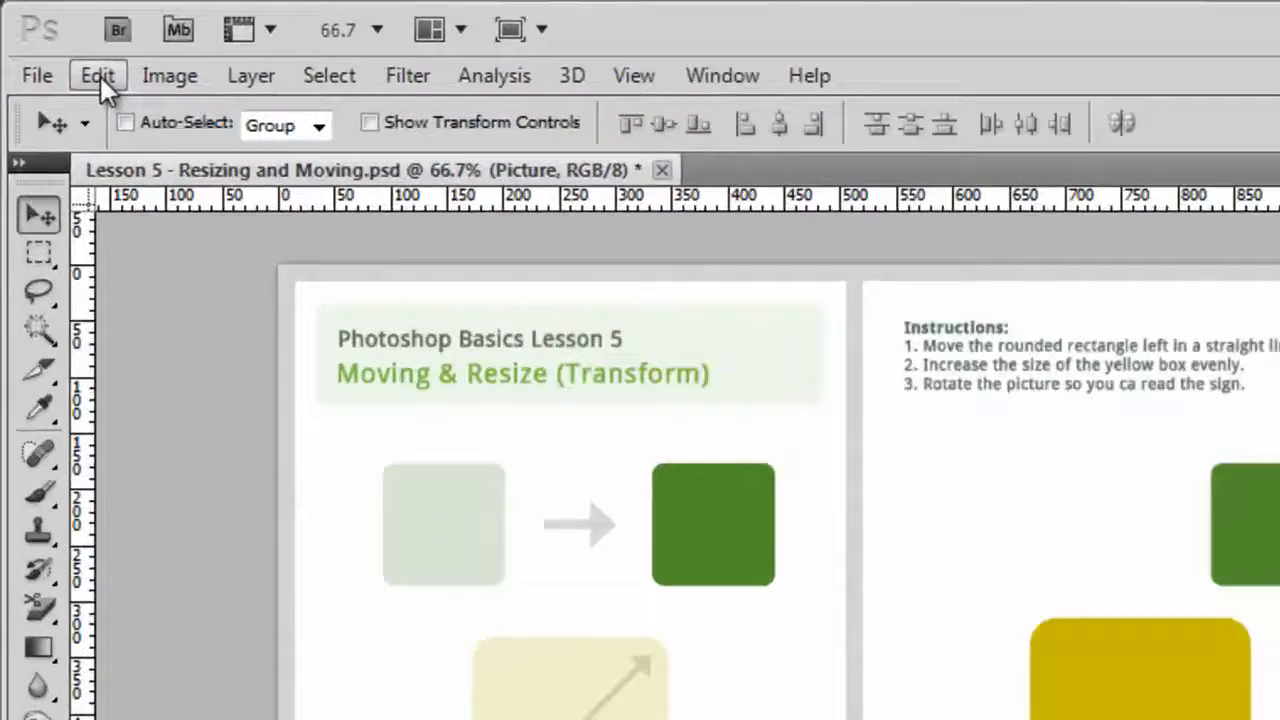
{"action": "left_click", "coordinate": [58, 45]}
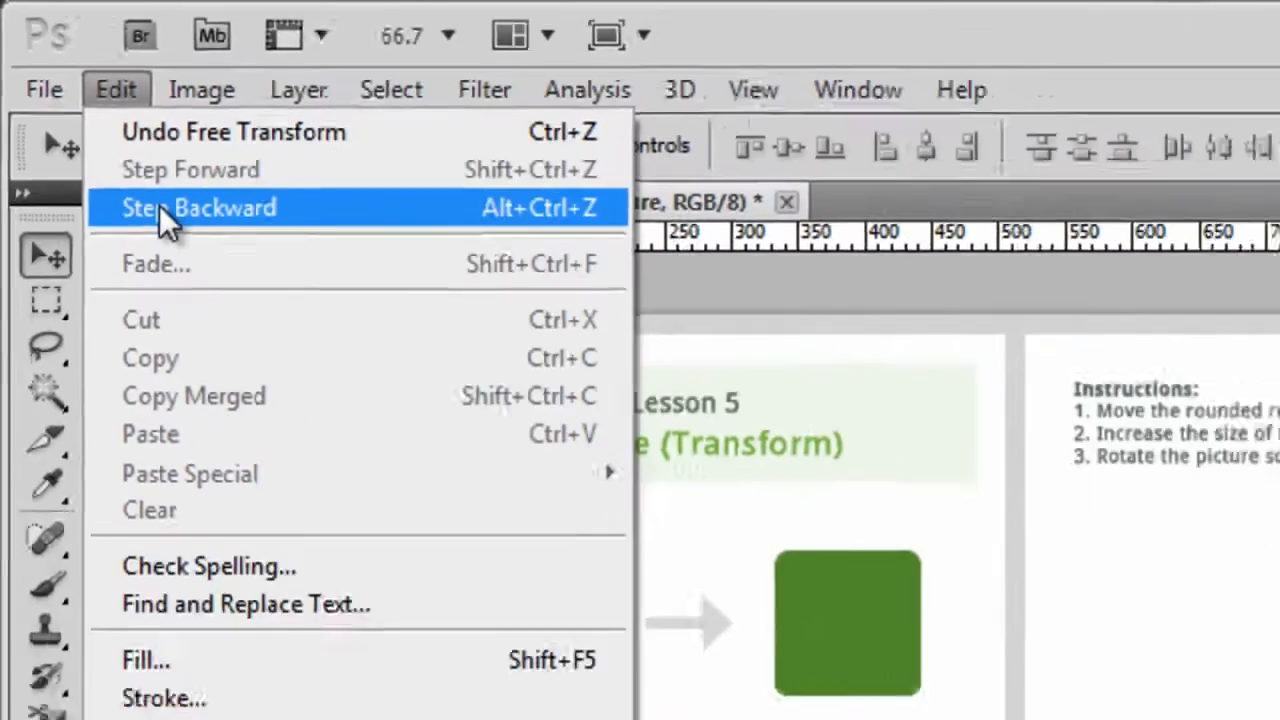
{"action": "left_click", "coordinate": [185, 246]}
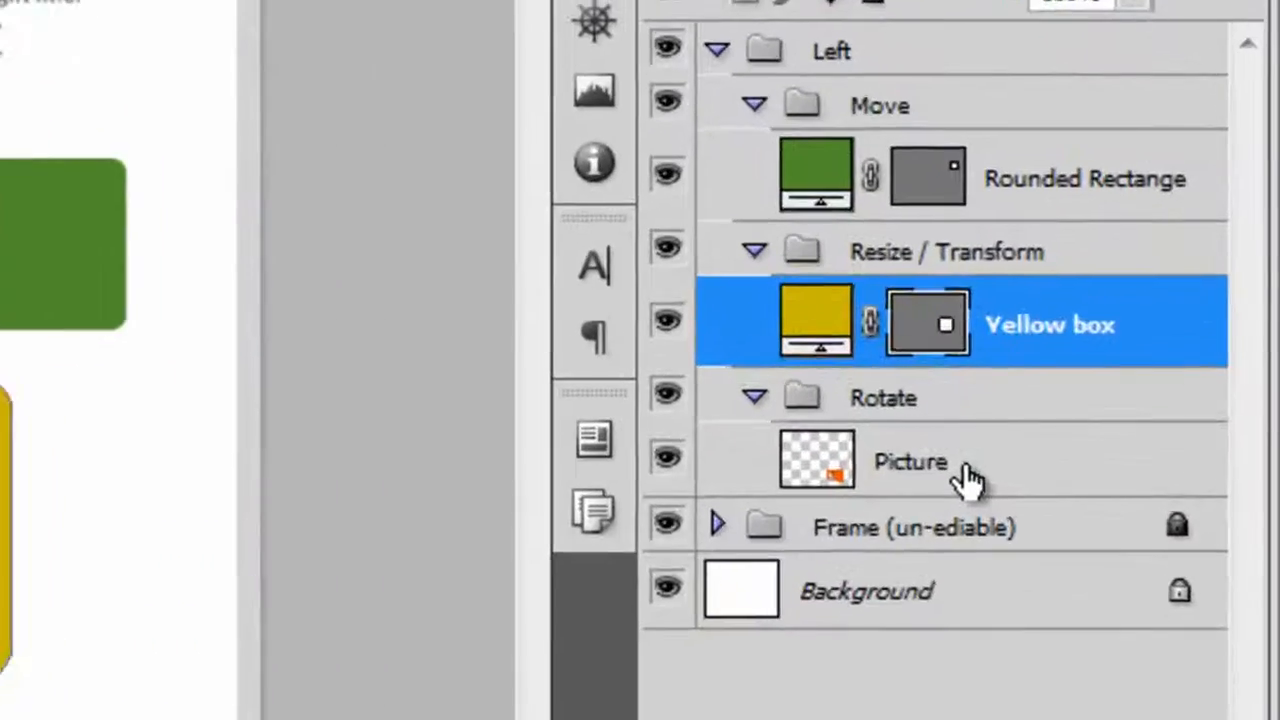
Rotate the Picture layer exactly half a turn with Free Transform so the sign reads upright, and apply the transform
{"action": "left_click", "coordinate": [1148, 408]}
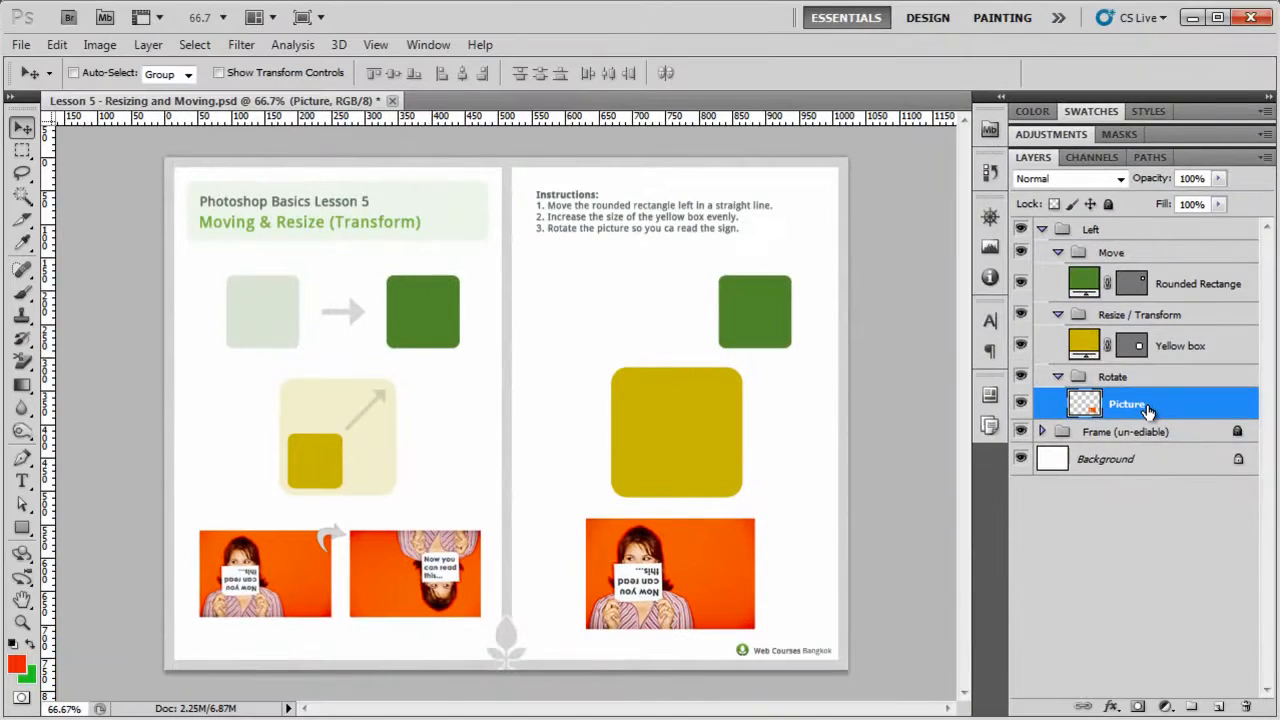
{"action": "key", "text": "ctrl+t"}
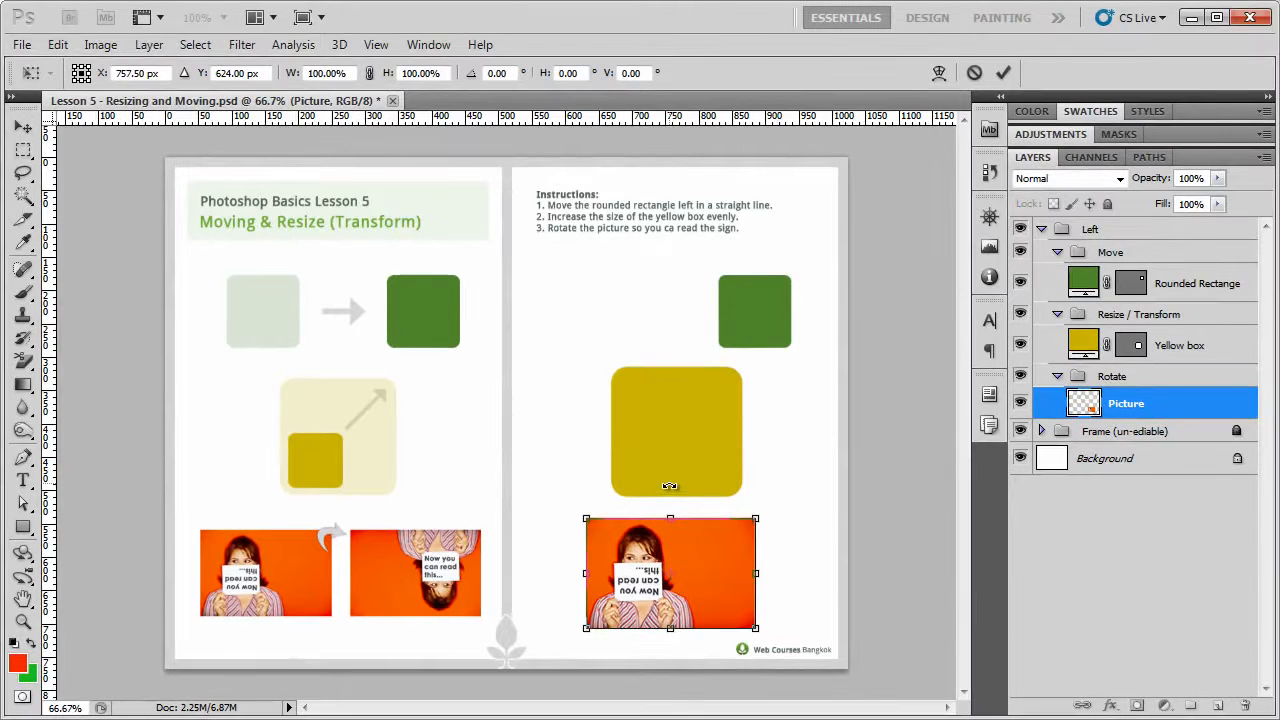
{"action": "left_click_drag", "start_coordinate": [669, 487], "coordinate": [672, 701]}
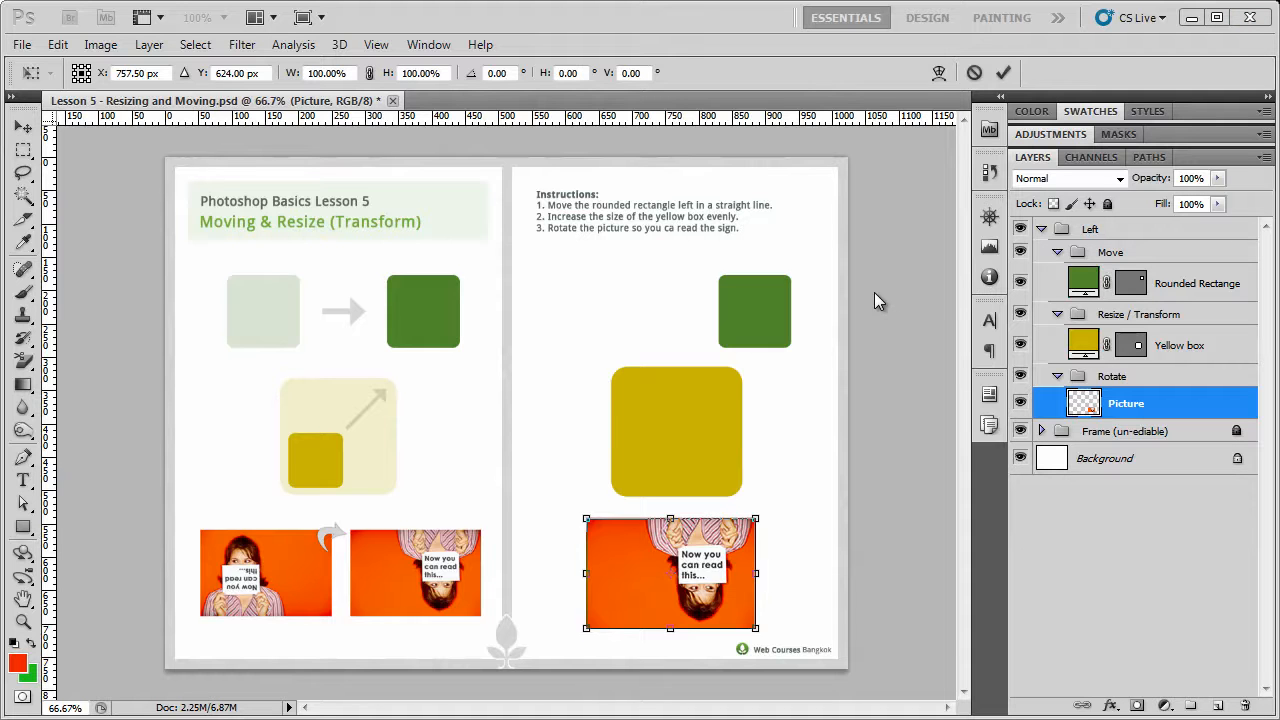
{"action": "left_click", "coordinate": [874, 292]}
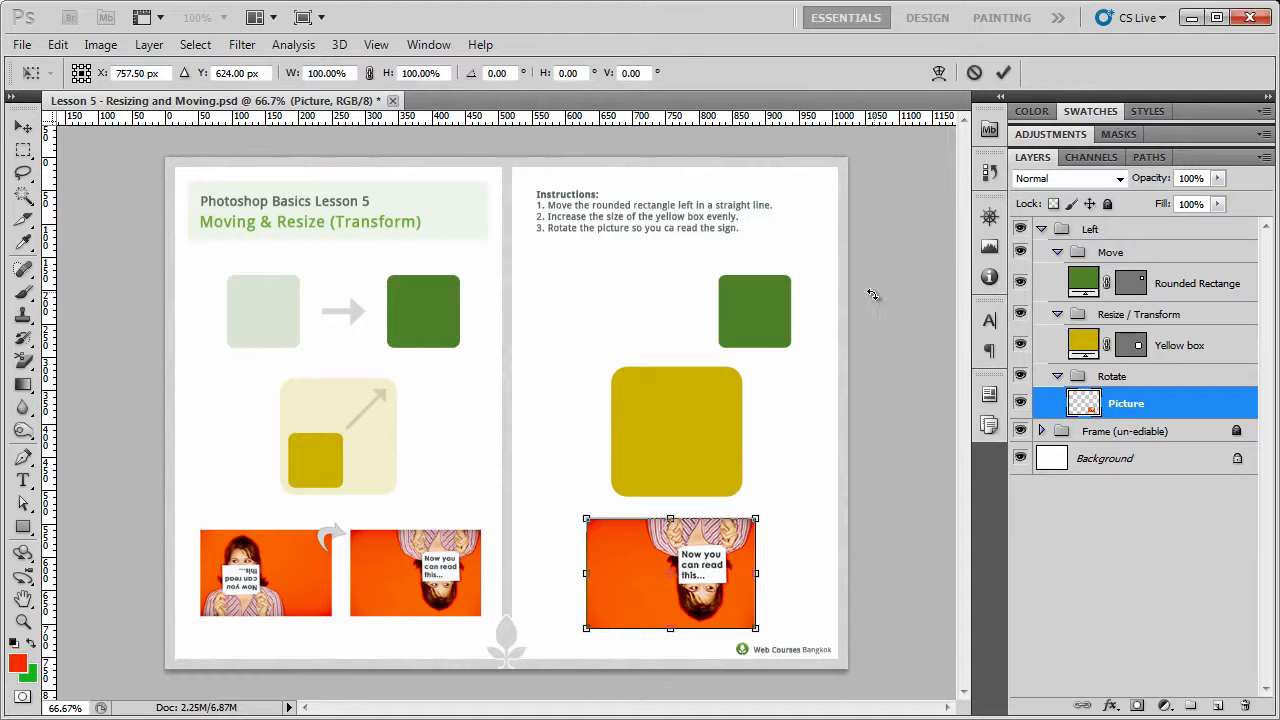
{"action": "key", "text": "Return"}
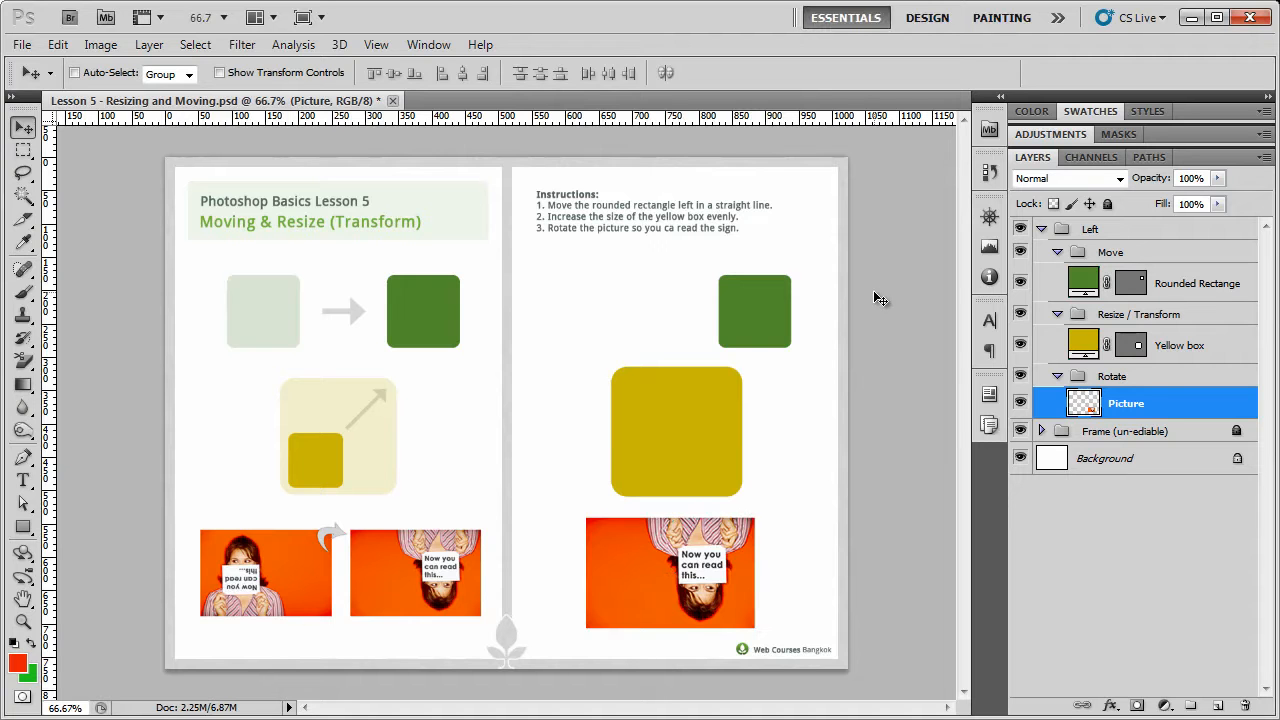